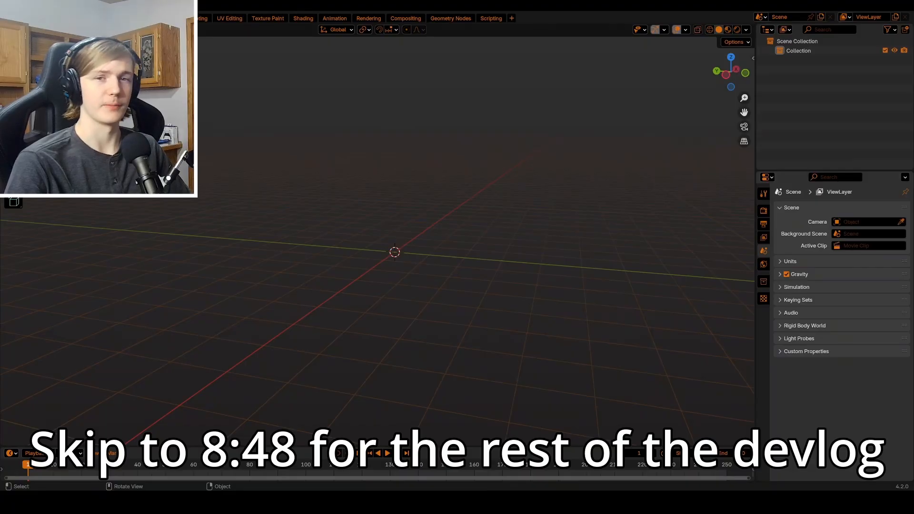
Add a cube and stretch its mesh along the X axis into a long box
middle_click_drag(428, 285, 343, 286)
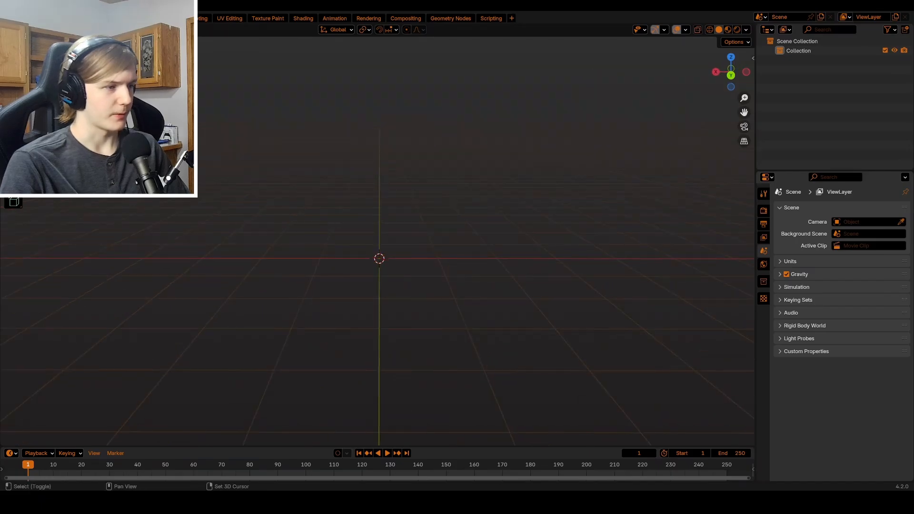
key("shift+a")
mouse_move(404, 269)
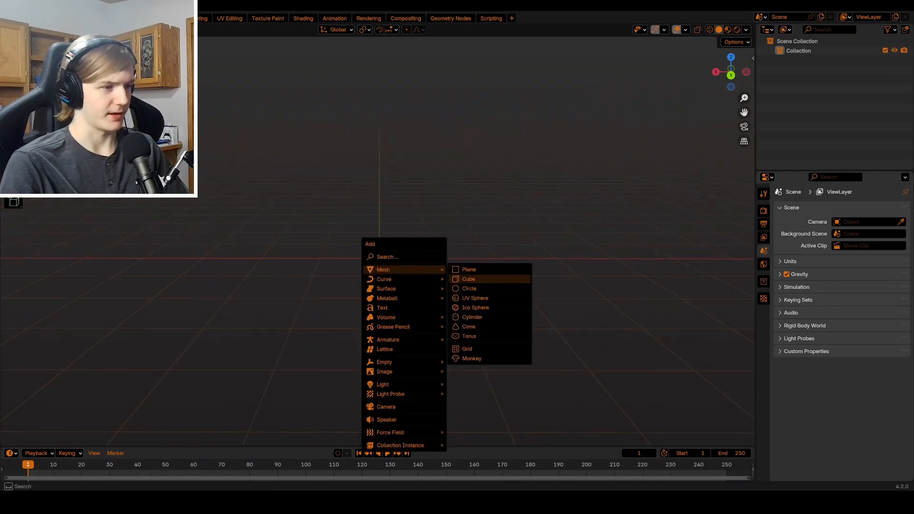
left_click(468, 279)
key("Tab")
key("s")
key("x")
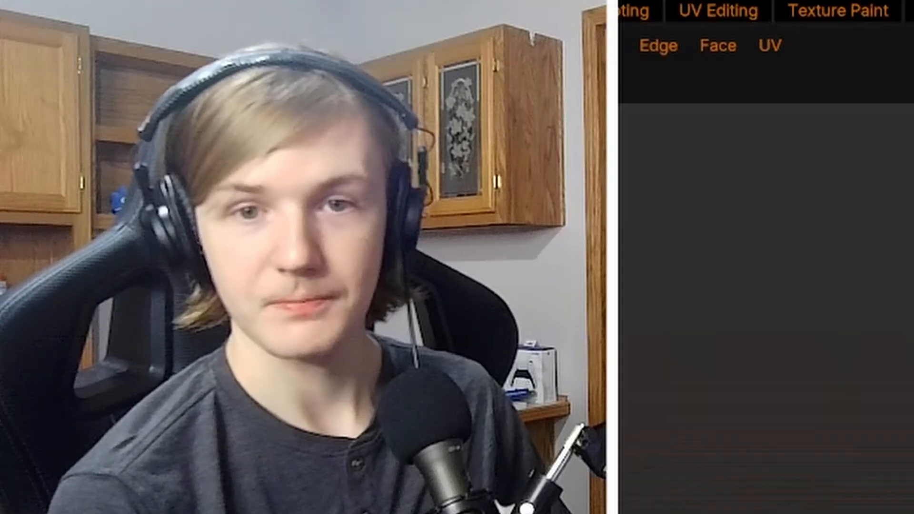
left_click(609, 269)
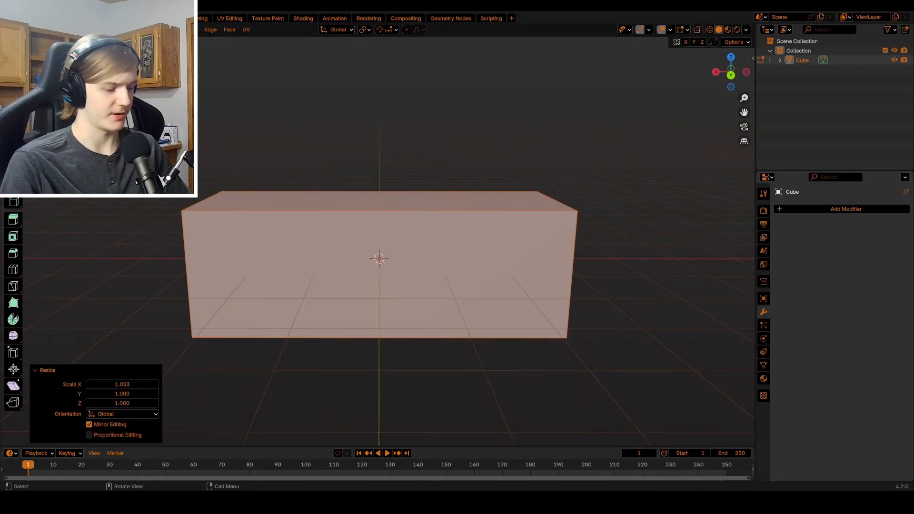
Add three evenly spaced loop cuts across the box's length, dividing it into four sections
key("ctrl")
key("ctrl+r")
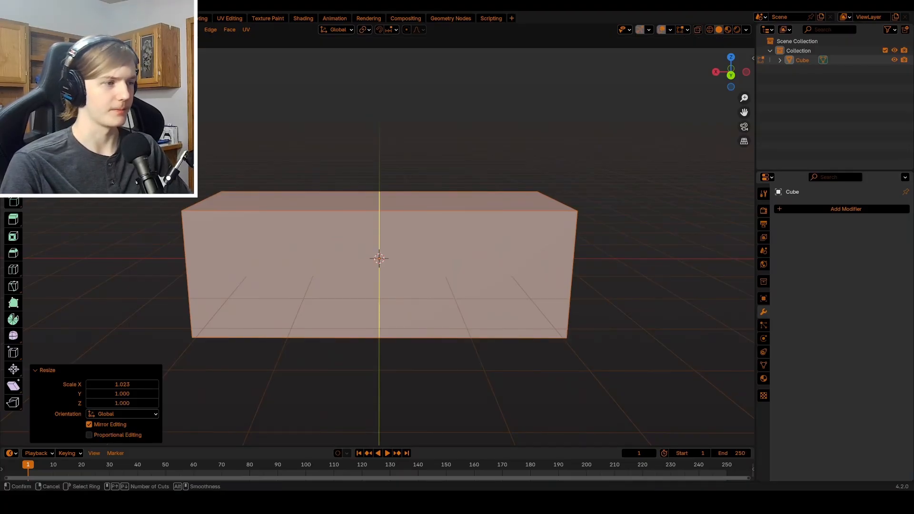
scroll(379, 265, "up", 2)
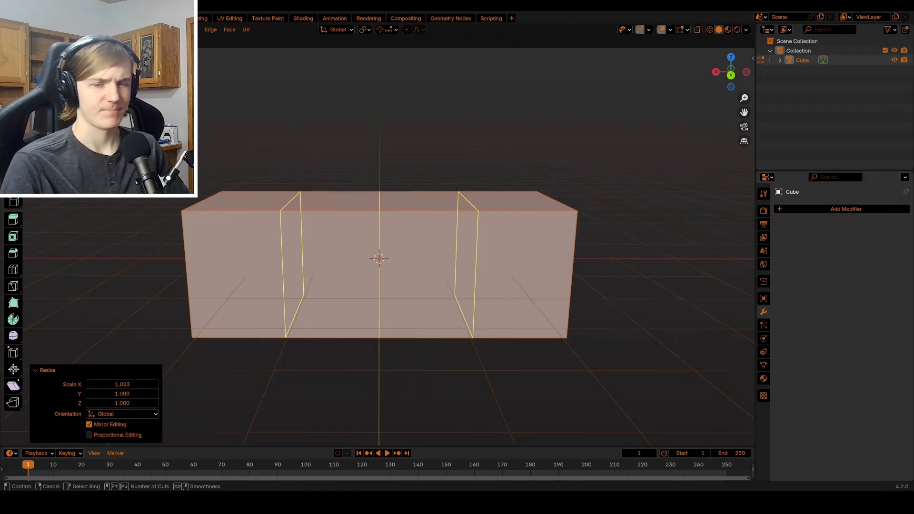
left_click(384, 206)
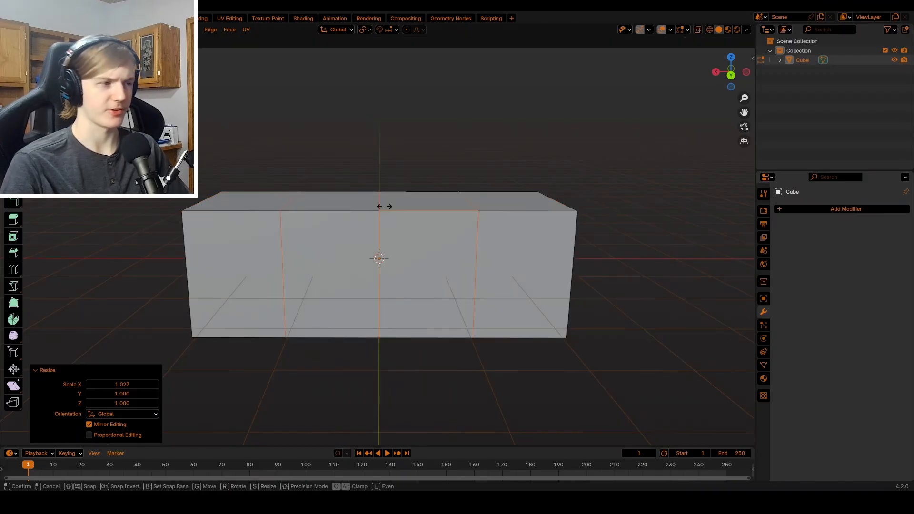
right_click(384, 206)
middle_click_drag(385, 206, 410, 209)
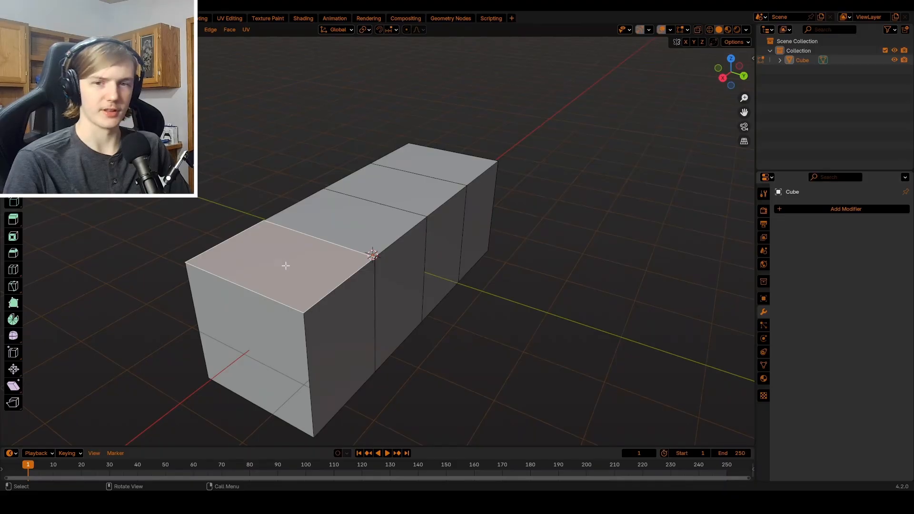
middle_click_drag(348, 285, 279, 238)
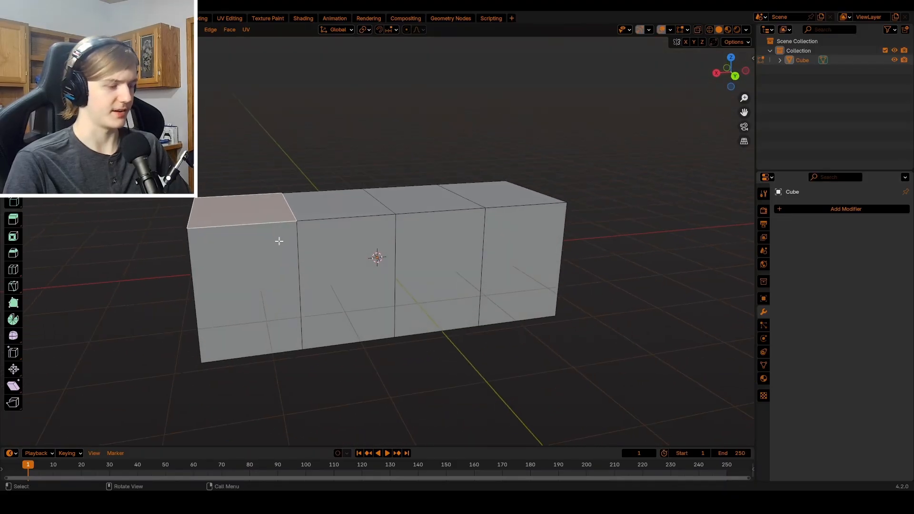
key("g")
key("z")
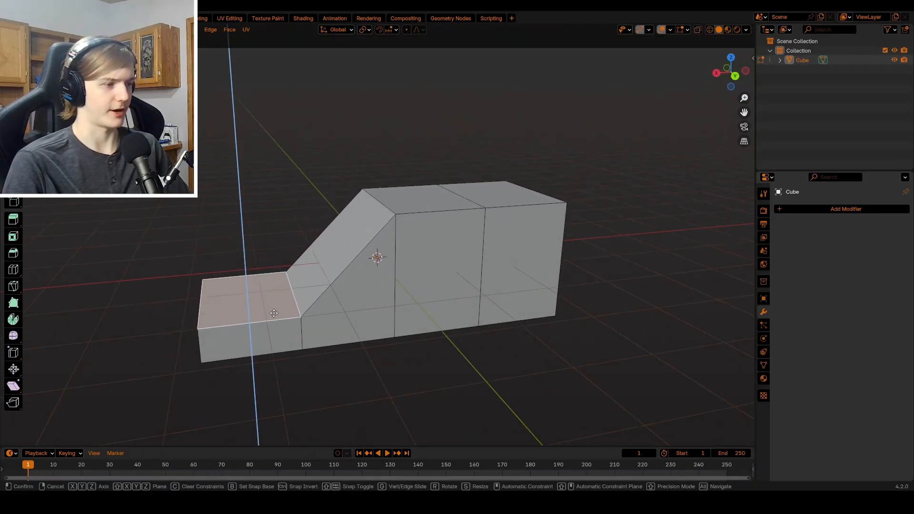
left_click(320, 287)
Scale the whole box along the Z axis by about 0.765 to flatten it
key("a")
key("s")
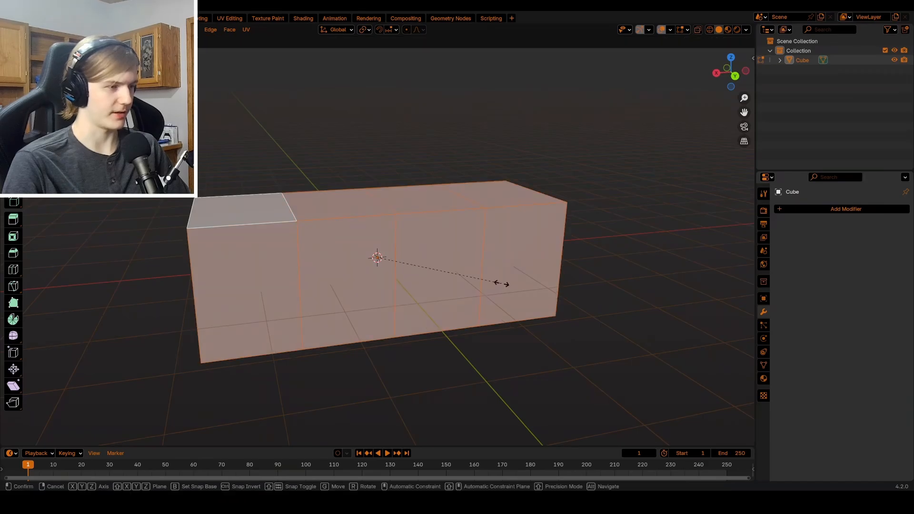
key("z")
left_click(473, 279)
middle_click_drag(473, 280, 331, 236, "alt")
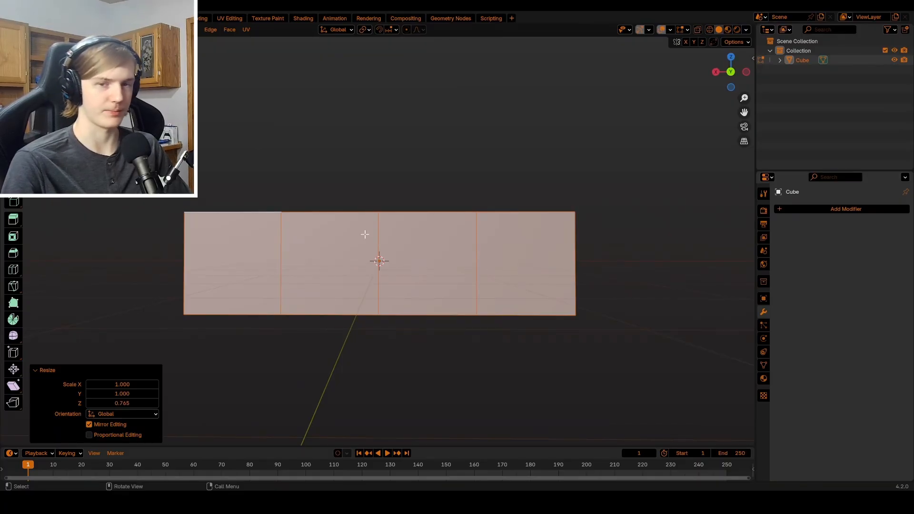
Lower the front section's top face by about 0.84 m along Z to form the hood and windshield slope
middle_click_drag(362, 232, 373, 238)
key("g")
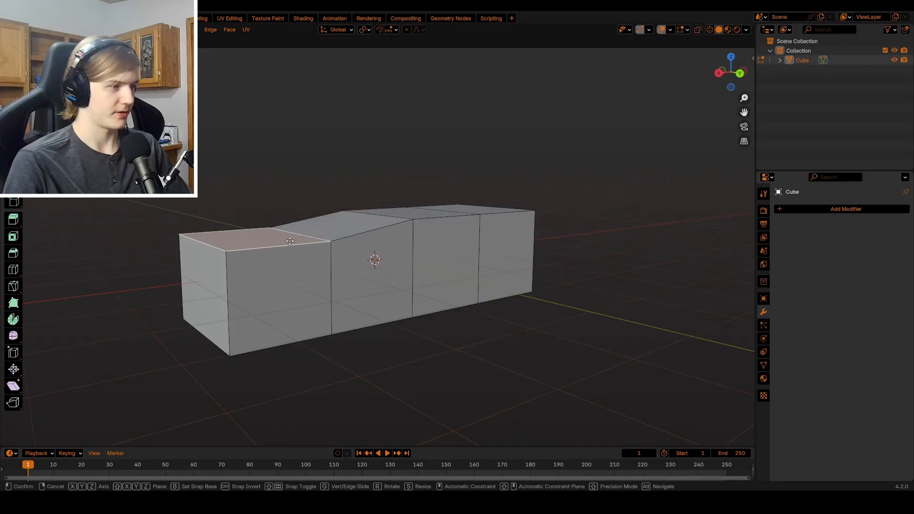
key("z")
left_click(290, 283)
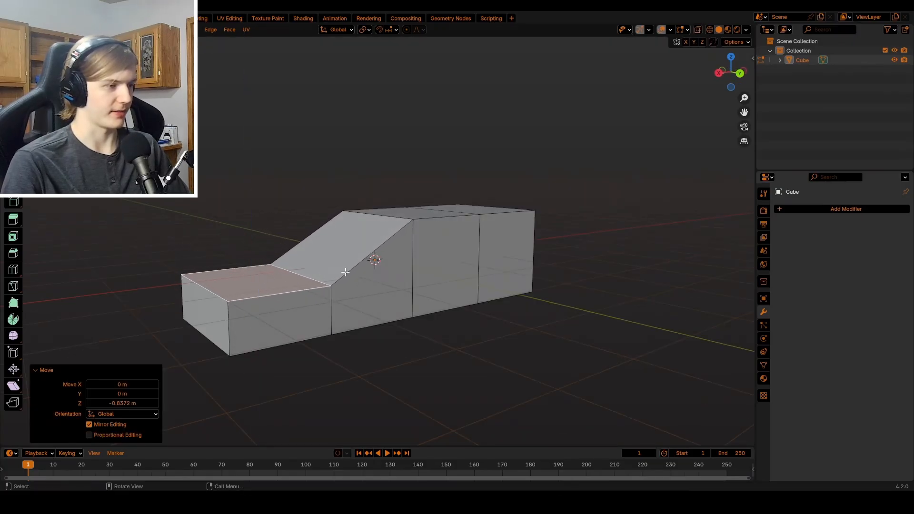
Lower the top edge at the rear end by about 0.93 m along Z to slope the back of the car
middle_click_drag(345, 272, 530, 264)
key("2")
left_click(517, 242)
key("g")
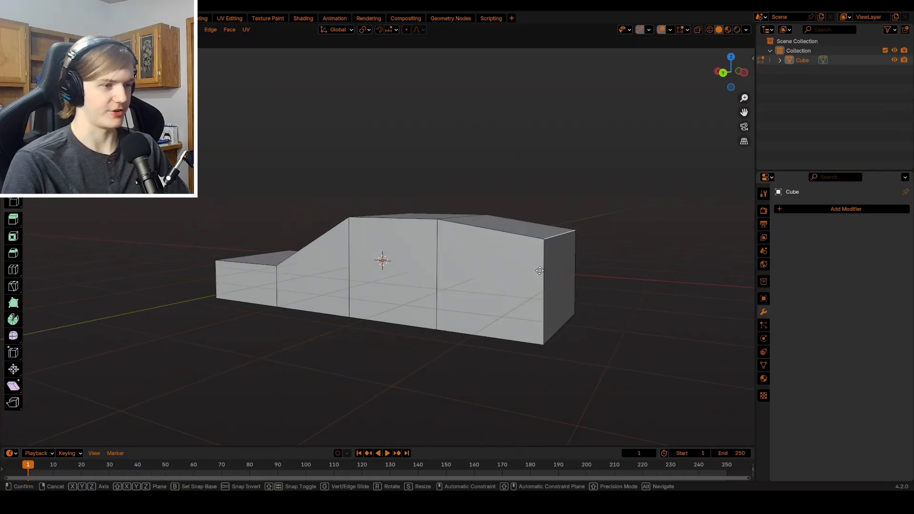
key("z")
left_click(515, 310)
middle_click_drag(515, 309, 547, 310)
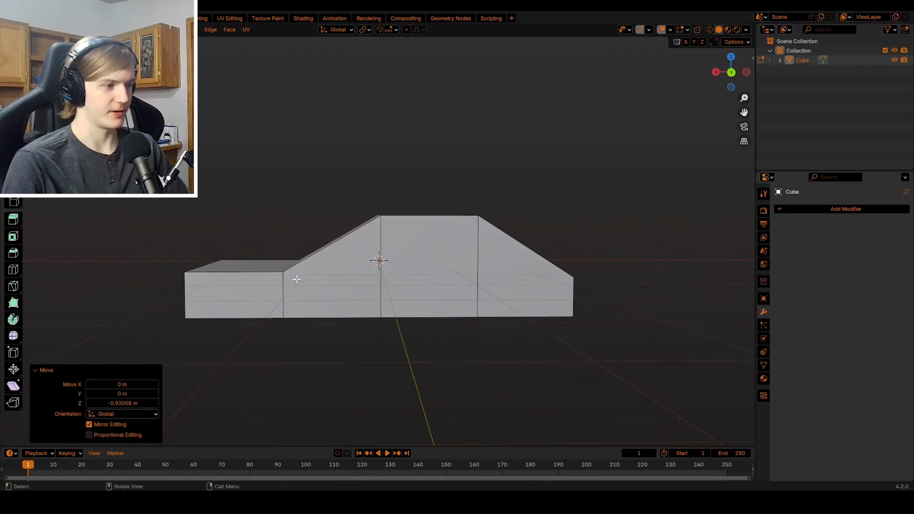
Raise the hood's top face slightly along Z
middle_click_drag(295, 278, 578, 294)
key("3")
left_click(289, 282)
key("g")
key("z")
left_click(275, 261)
Raise the rear end's top edge slightly along Z
key("2")
key("g")
key("z")
left_click(529, 264)
Extrude the rear end face outward along the car's length to form a short trunk
key("3")
left_click(535, 292)
key("g")
key("x")
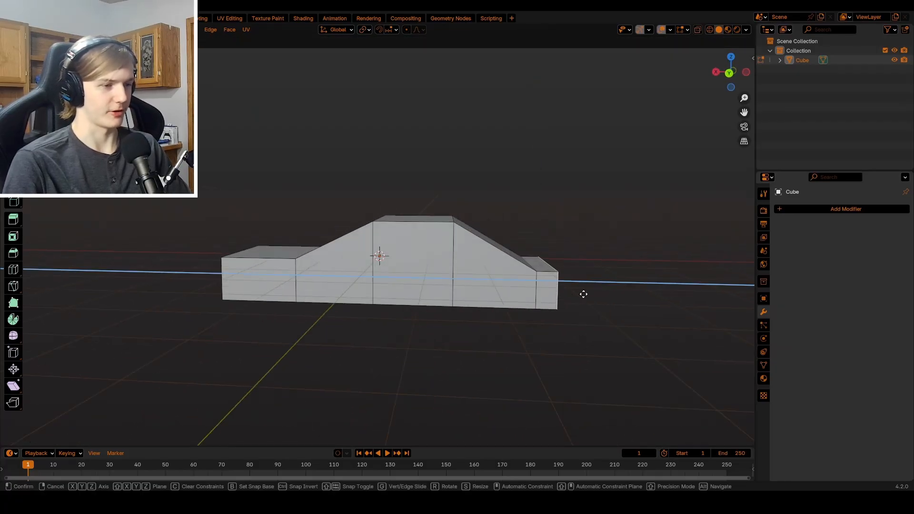
left_click(586, 295)
Add a six-vertex circle with a 1 m radius to the car mesh and display the model in wireframe
key("Tab")
middle_click_drag(571, 292, 346, 299)
scroll(327, 284, "up", 3)
key("Tab")
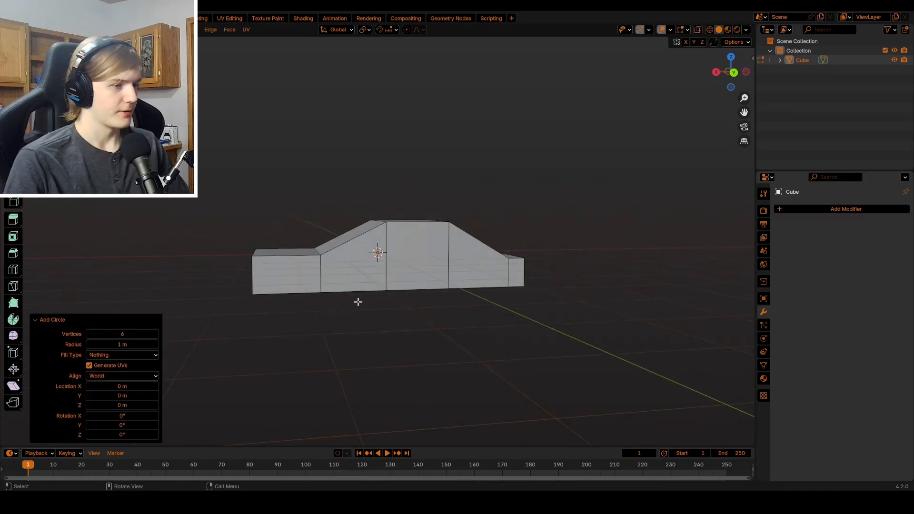
middle_click_drag(358, 301, 405, 324)
key("shift+z")
scroll(406, 290, "up", 4)
middle_click_drag(406, 290, 379, 342)
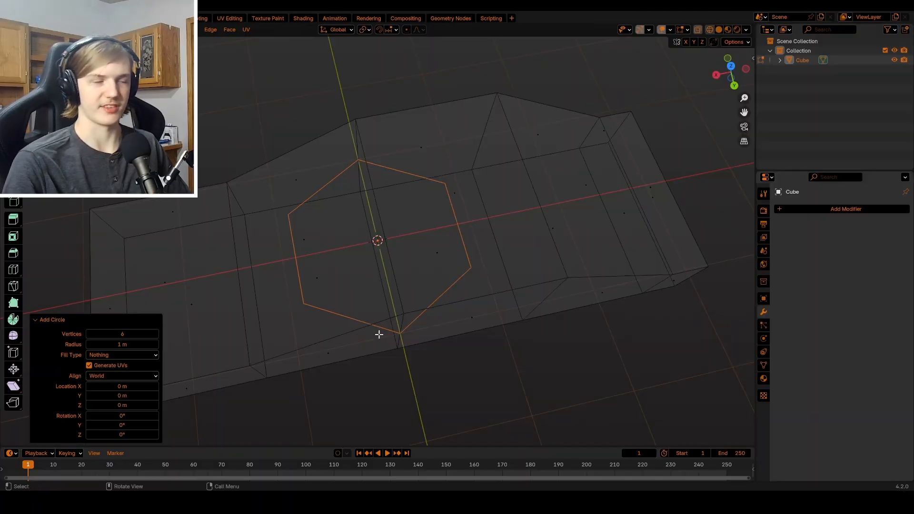
middle_click_drag(378, 334, 467, 277)
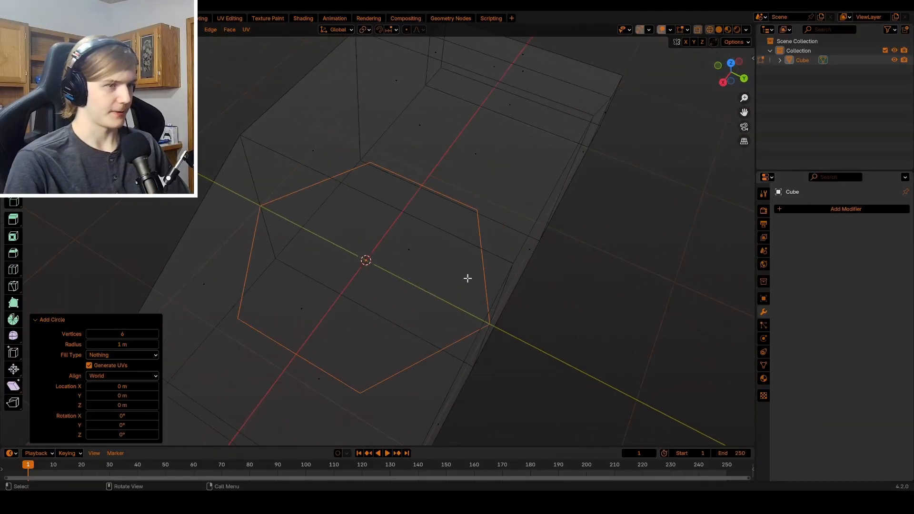
Rotate the hexagonal circle 90° in the end-on view so that it stands upright along the car's length
left_click(728, 87)
key("r")
key("9")
key("0")
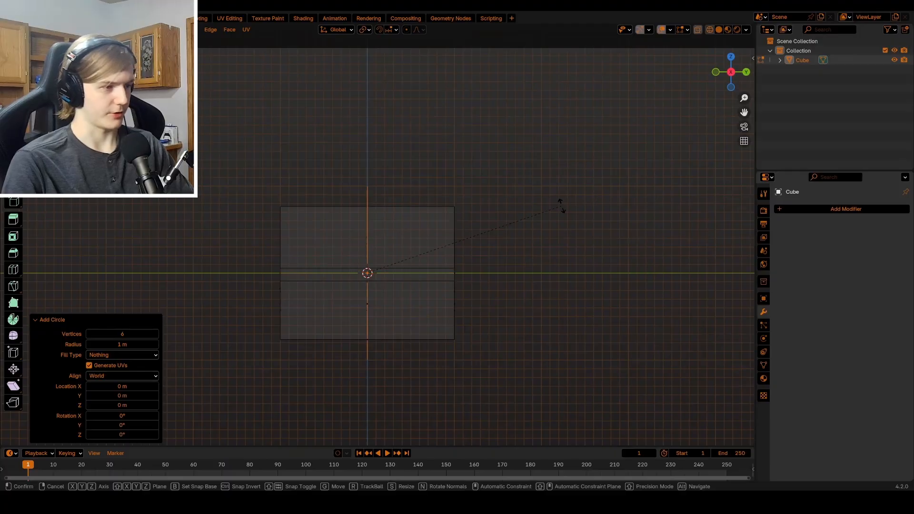
key("Return")
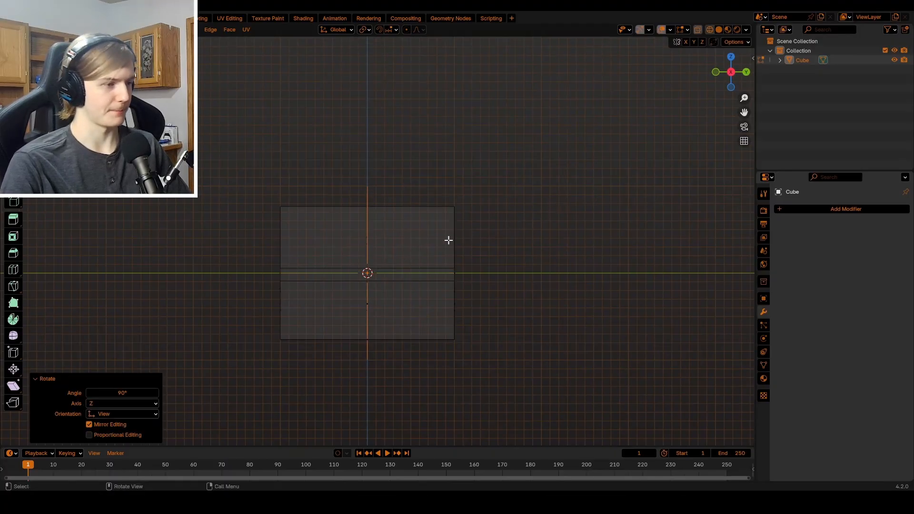
Return to solid display and move the hexagon to the front wheel position in the side view
key("alt+z")
key("ctrl+KP_1")
key("g")
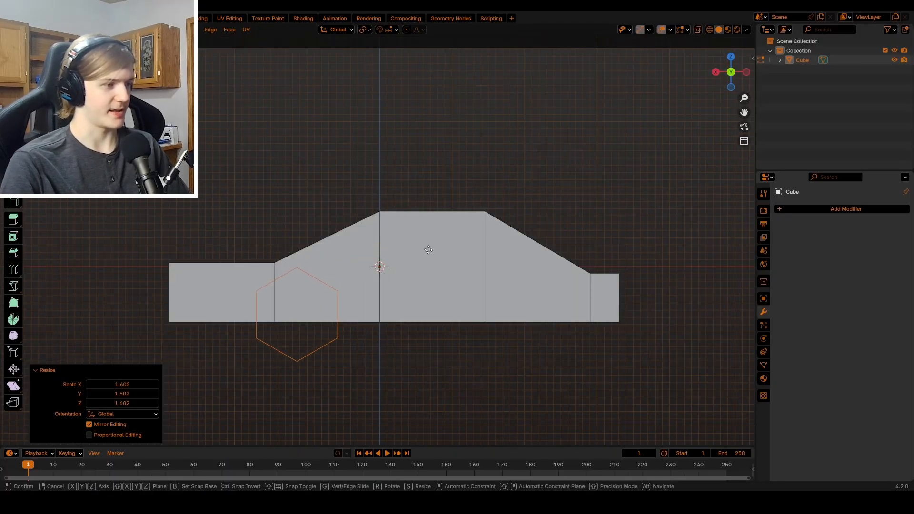
left_click(416, 254)
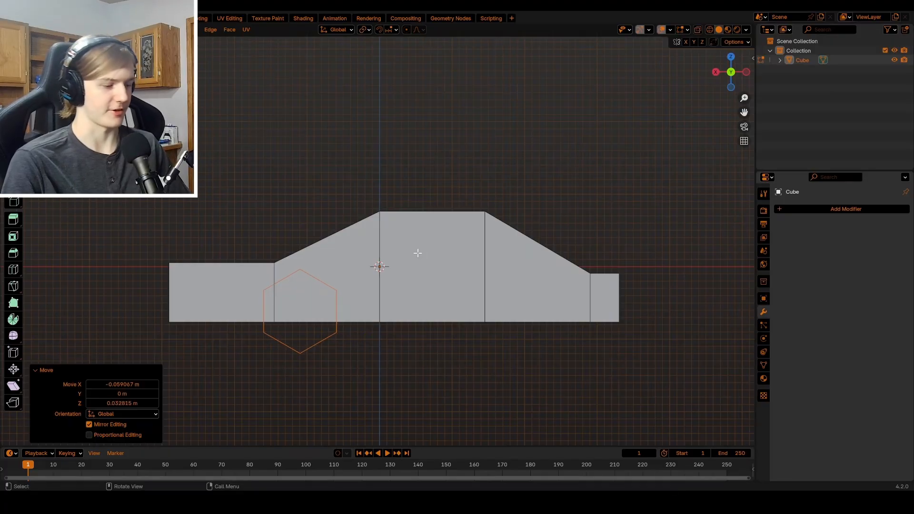
Fine-tune the hexagon's placement on the lower side of the body, just behind the hood section
key("g")
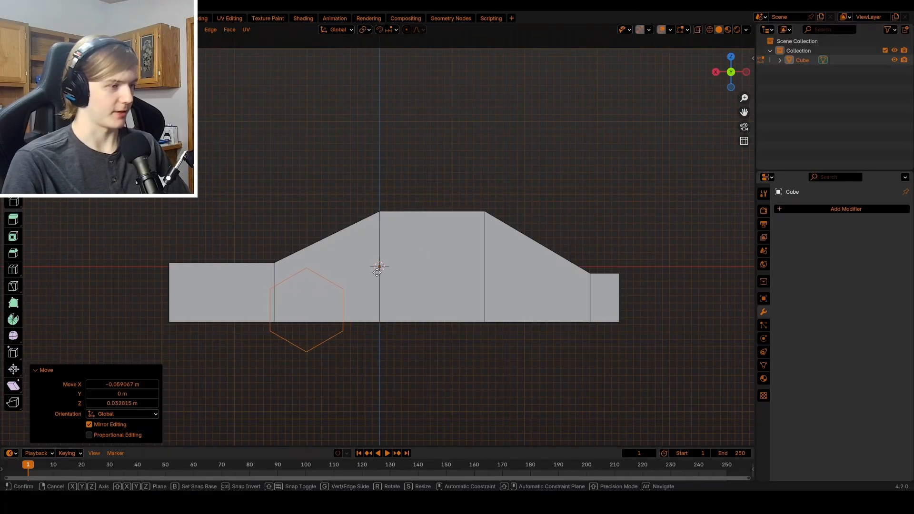
left_click(379, 268)
middle_click_drag(379, 267, 349, 275)
key("g")
key("z")
left_click(368, 267)
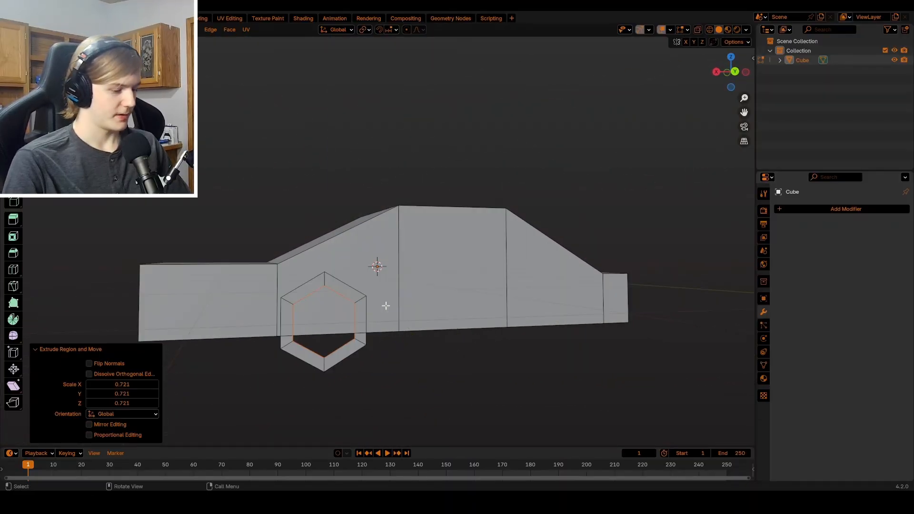
Merge the hexagon's inner extruded vertices at their center to fill the wheel face
middle_click_drag(386, 306, 411, 312)
key("m")
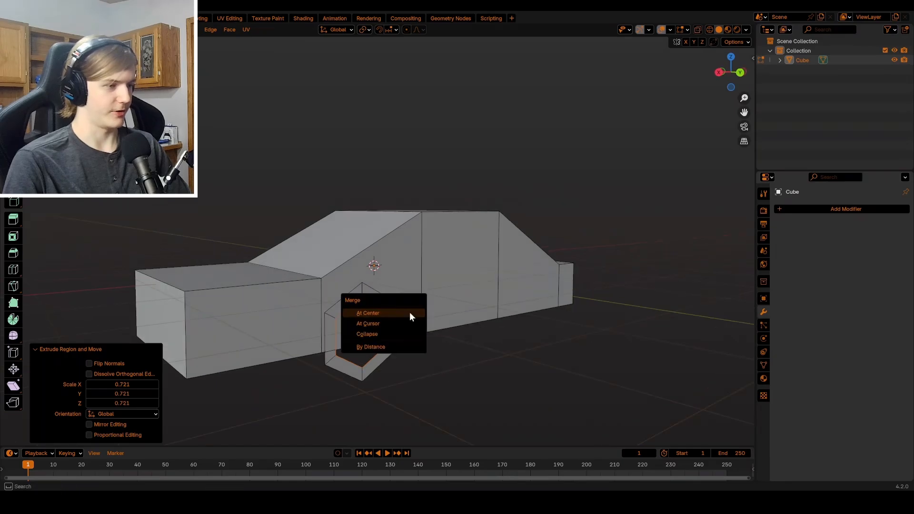
left_click(409, 313)
scroll(409, 313, "up", 5)
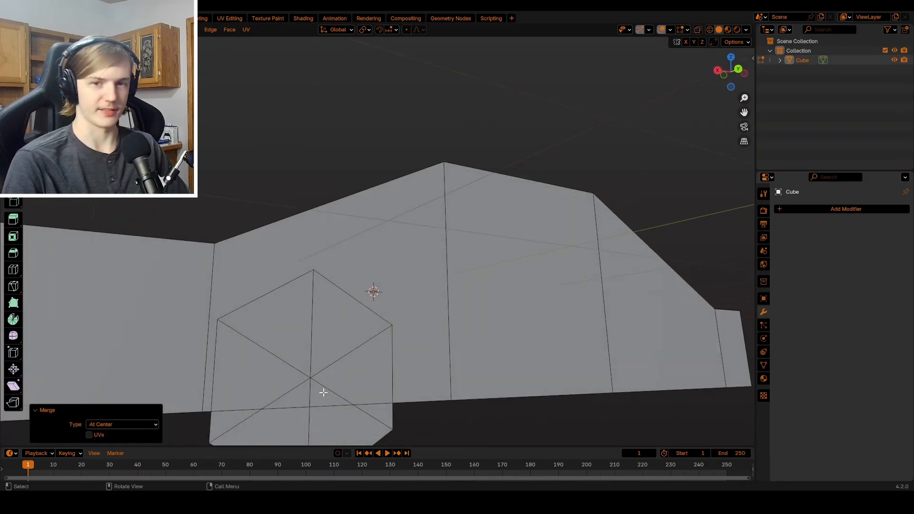
Select the whole filled hexagon and extrude it sideways to give the wheel thickness
scroll(301, 380, "down", 6)
middle_click_drag(330, 369, 445, 365)
key("l")
scroll(381, 396, "down", 3)
key("e")
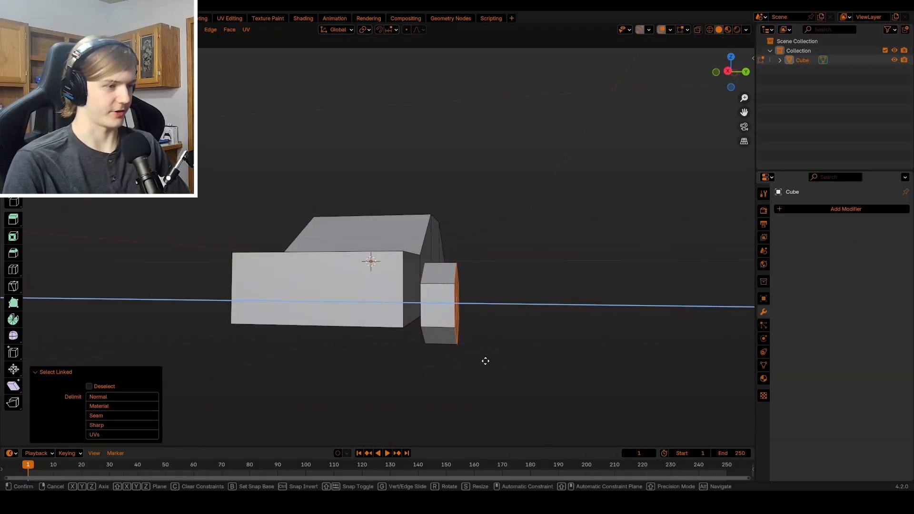
left_click(484, 360)
Select the entire wheel and move it about 0.35 m inward along Y so it partly sits in the body
middle_click_drag(484, 361, 486, 321)
key("l")
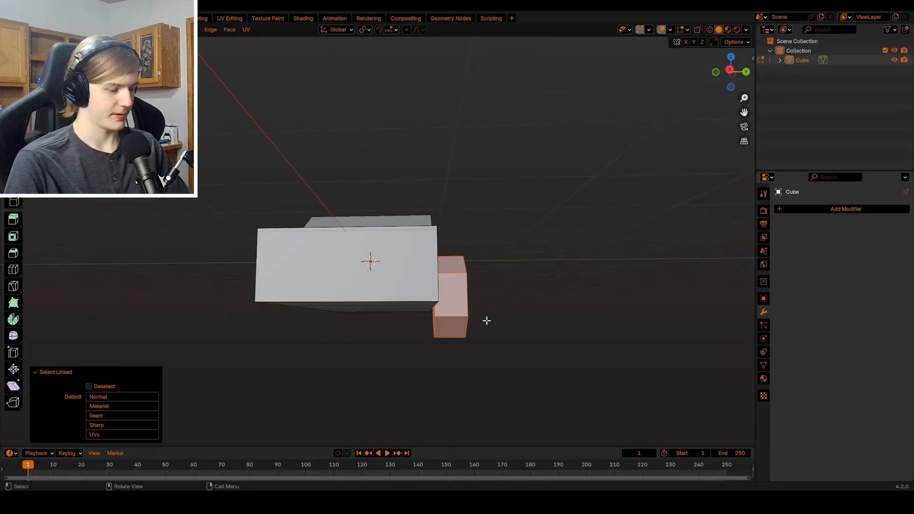
left_click(730, 70)
key("g")
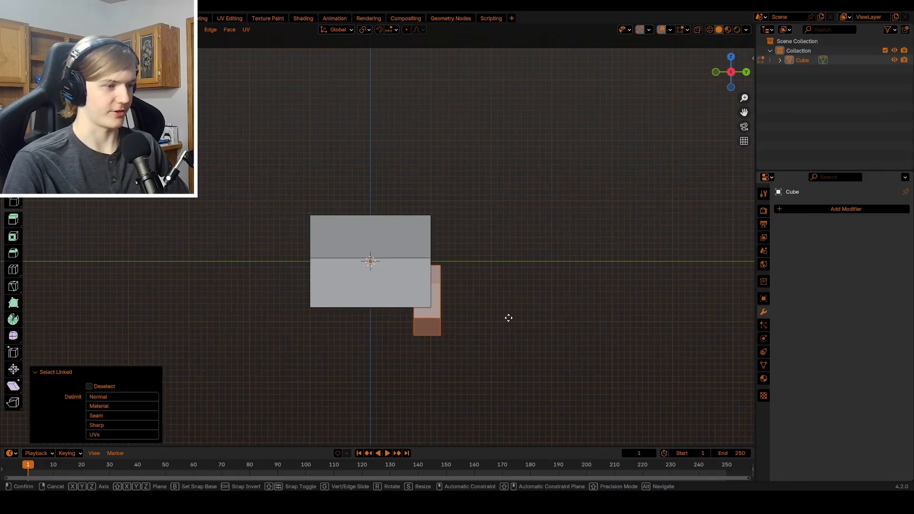
left_click(504, 316)
Scale the wheel down slightly and raise it about 0.07 m along Z
key("s")
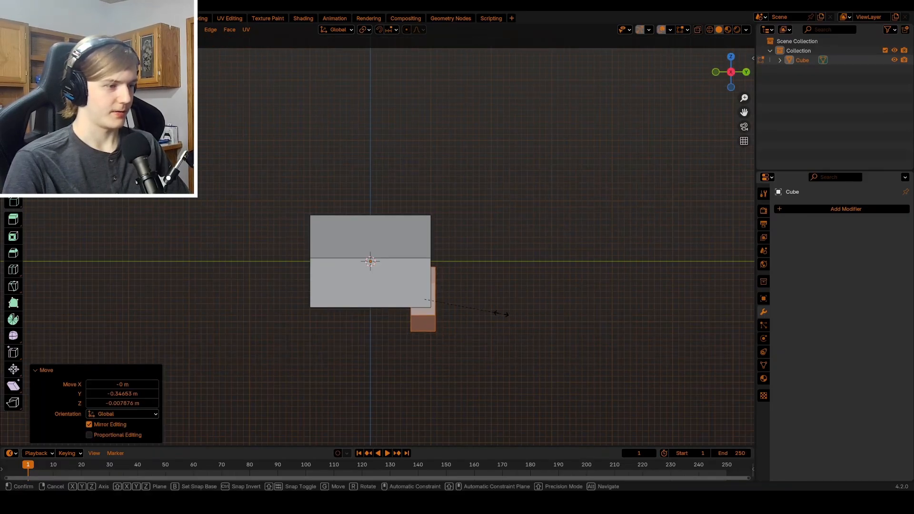
left_click(501, 313)
key("g")
left_click(500, 314)
Move the wheel about 0.34 m forward along X and lower it about 0.07 m, ending in the side view
middle_click_drag(499, 310, 402, 308)
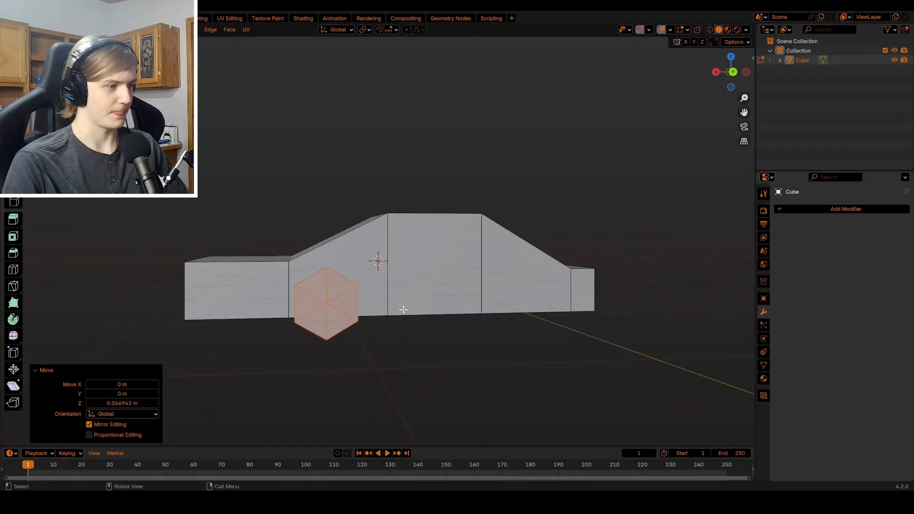
key("g")
key("x")
left_click(376, 319)
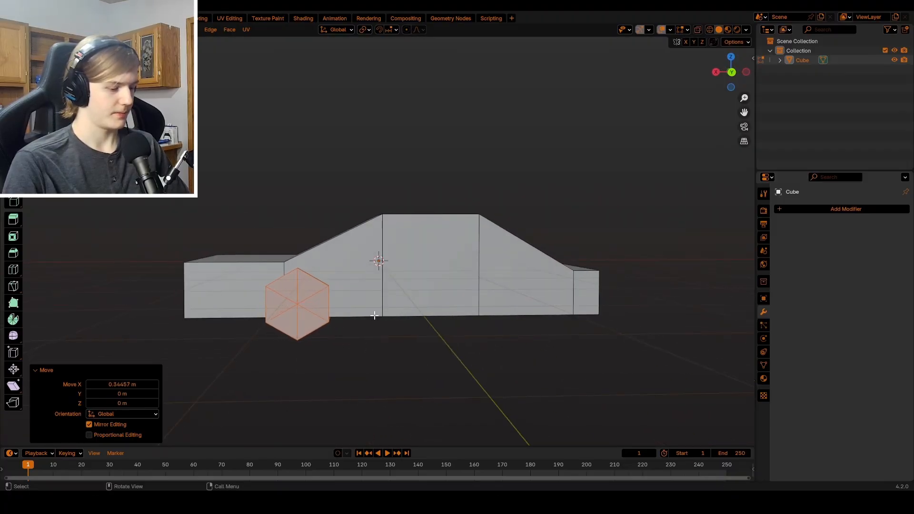
key("g")
key("z")
left_click(376, 320)
scroll(467, 322, "down", 3)
middle_click_drag(375, 321, 438, 310)
left_click(733, 72)
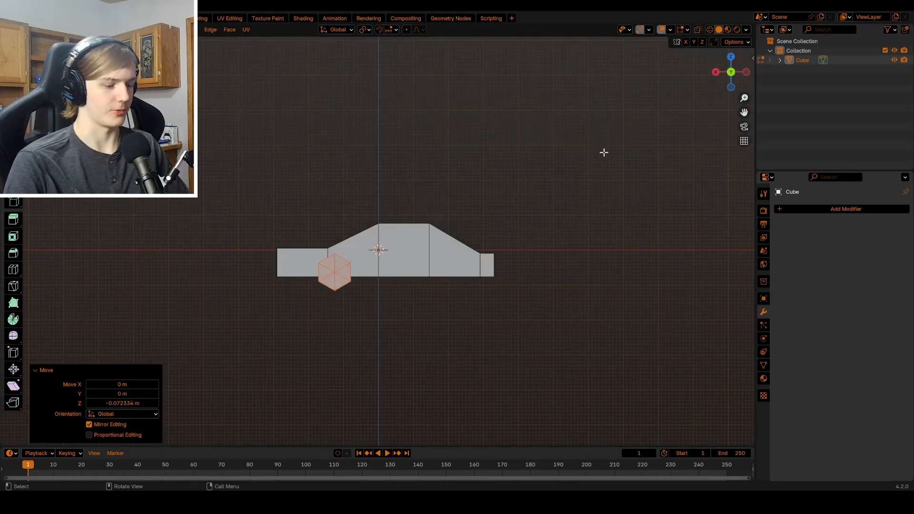
Duplicate the wheel and move the copy along X to the rear of the car body
key("shift+g")
key("shift+d")
key("x")
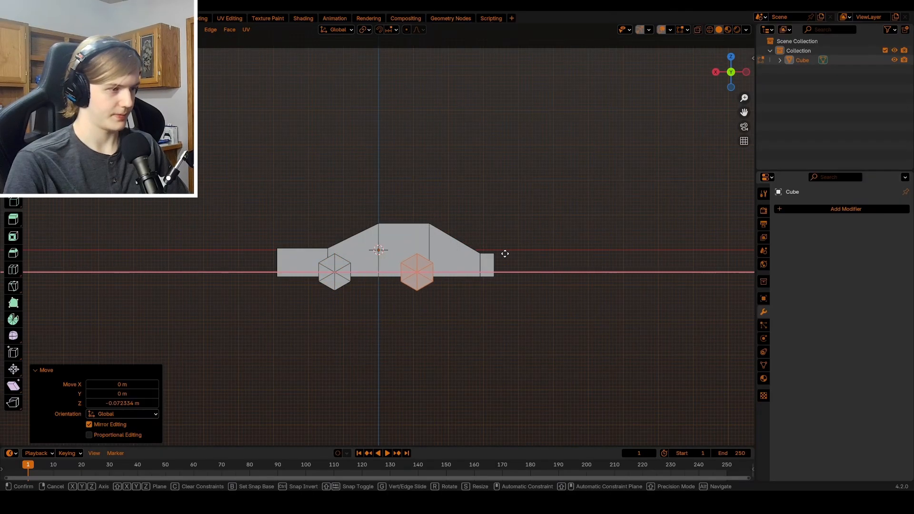
left_click(531, 258)
key("Tab")
middle_click_drag(529, 258, 462, 293)
Add a centred loop cut running lengthwise through the car body
key("Tab")
key("ctrl+r")
left_click(372, 285)
right_click(365, 284)
Select the faces of the body half without wheels and delete them
middle_click_drag(365, 284, 415, 288)
key("3")
left_click(373, 287, "alt")
right_click_drag(452, 308, 222, 266, "ctrl")
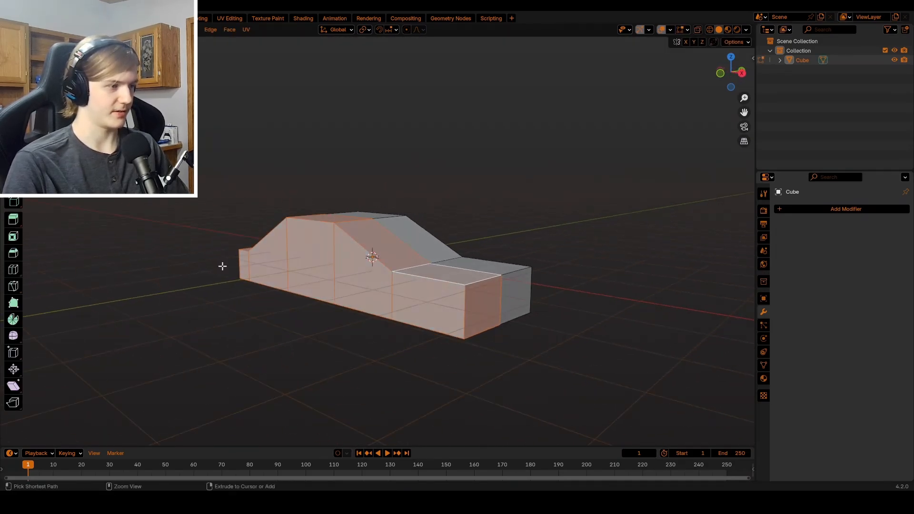
key("x")
left_click(205, 222)
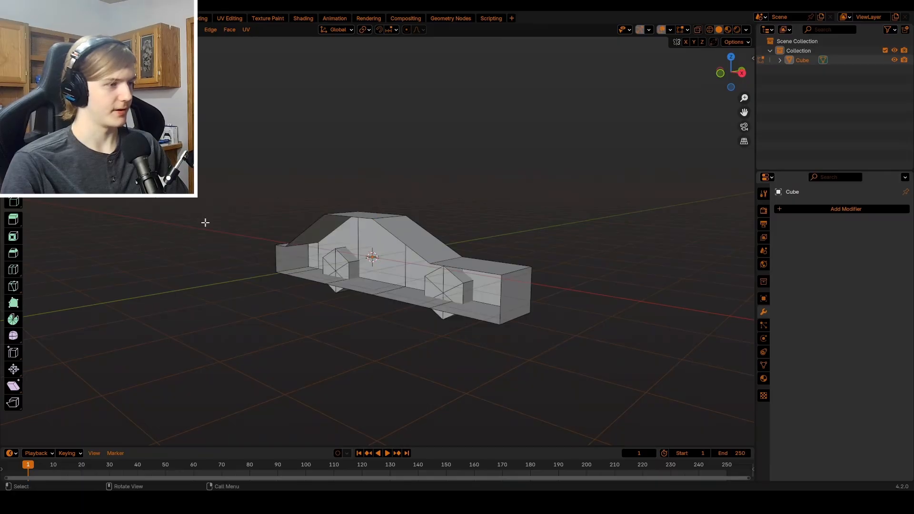
Add a Mirror modifier to the car and set its mirror axis to Y only
left_click(791, 209)
mouse_move(758, 196)
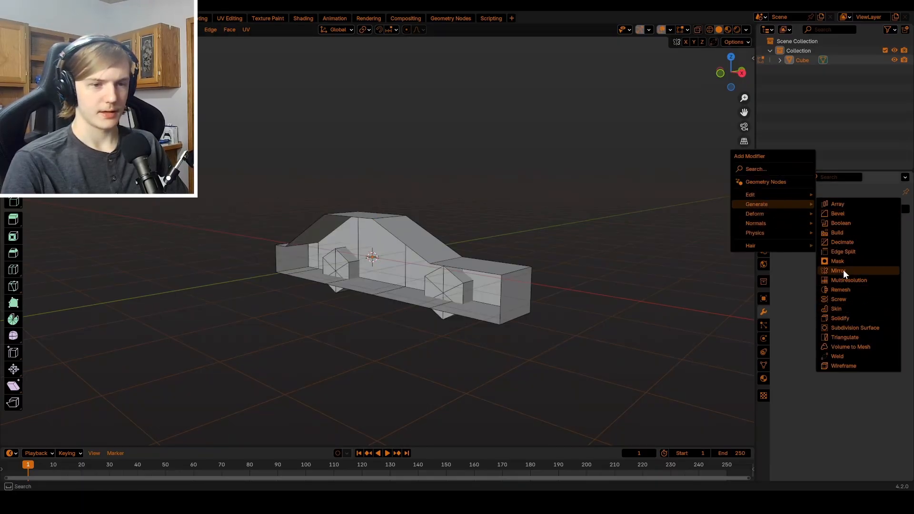
left_click(839, 270)
middle_click_drag(657, 292, 506, 275)
left_click(846, 240)
left_click(859, 239)
key("Tab")
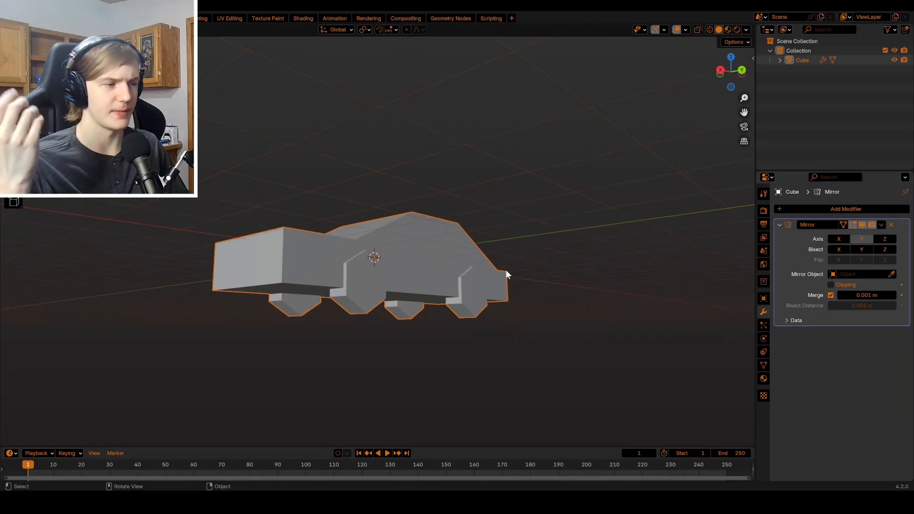
Enable Clipping on the Mirror modifier and check the mirrored car from several angles
middle_click_drag(505, 274, 559, 348)
key("Tab")
middle_click_drag(440, 317, 524, 240)
key("Tab")
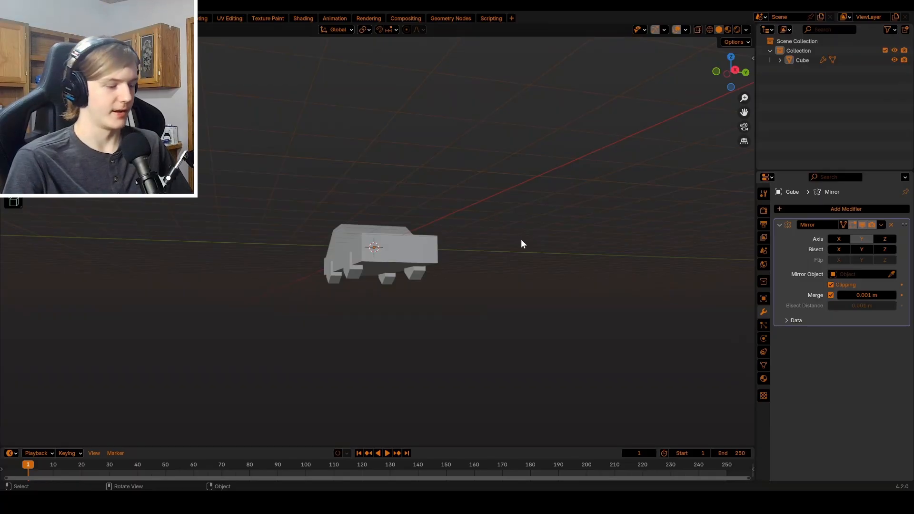
middle_click_drag(506, 235, 528, 264)
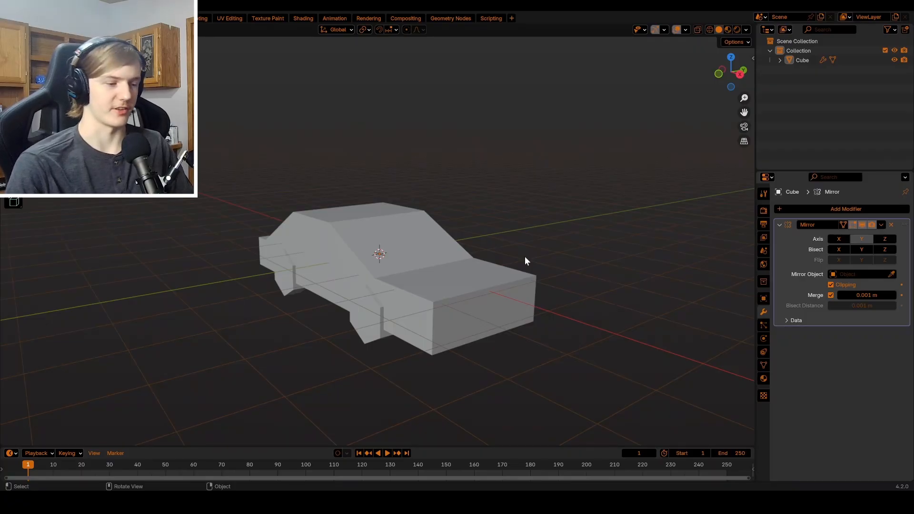
Switch to the PlayerCar folder, open Texture.jpg and examine its side, top, rear and front views of the car
key("alt+Tab")
left_click(395, 307)
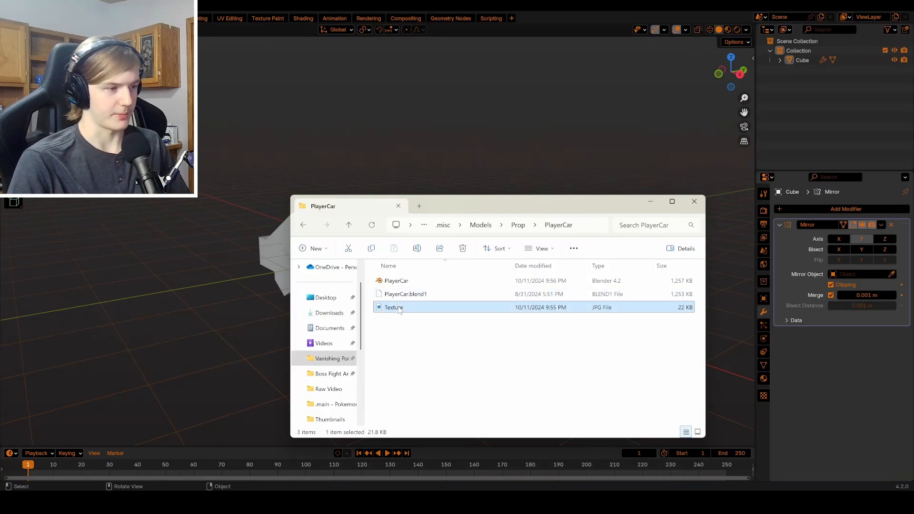
double_click(399, 308)
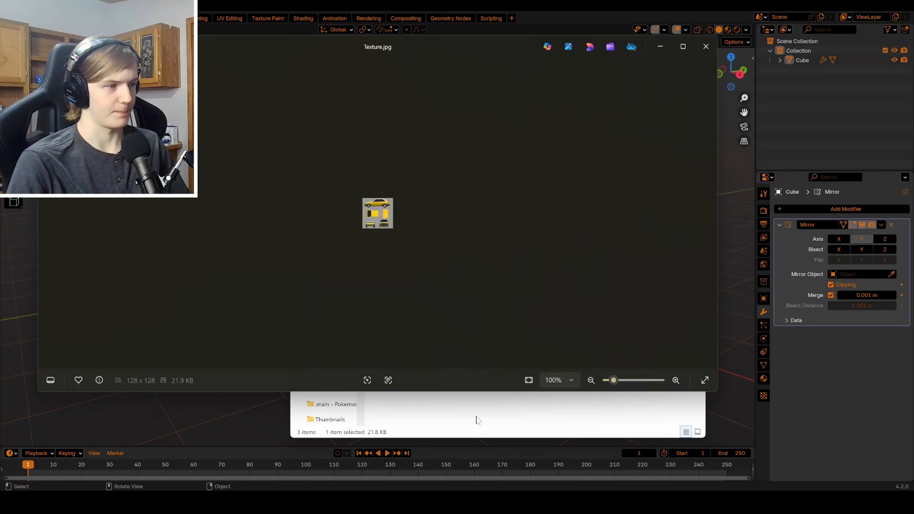
left_click(497, 395)
scroll(383, 196, "up", 6)
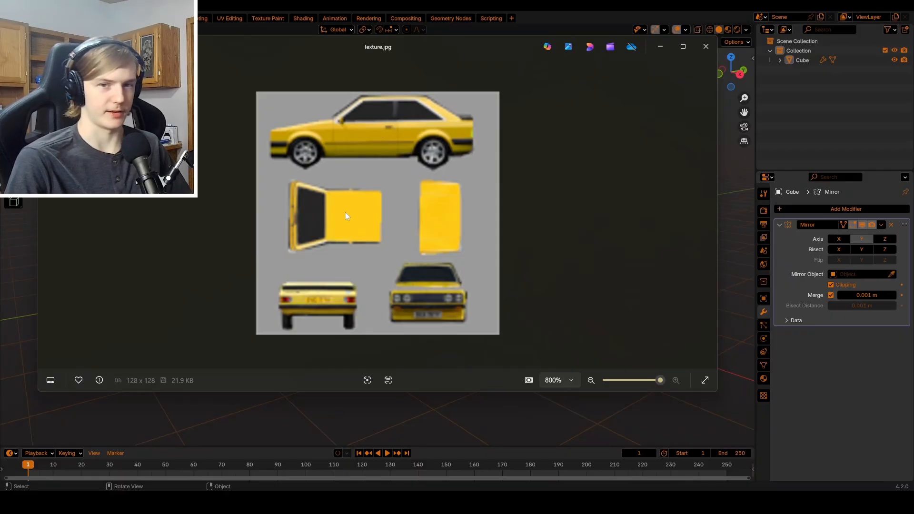
scroll(371, 237, "down", 1)
scroll(369, 286, "up", 1)
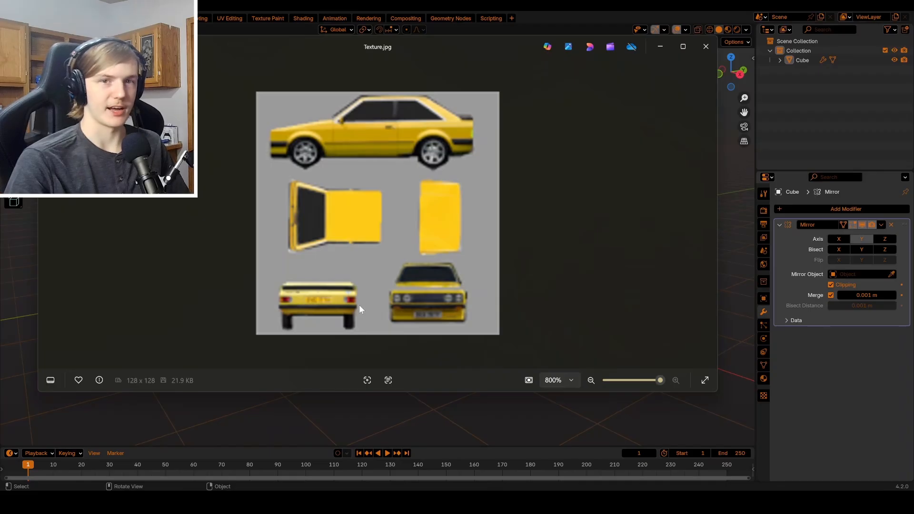
scroll(356, 305, "down", 2)
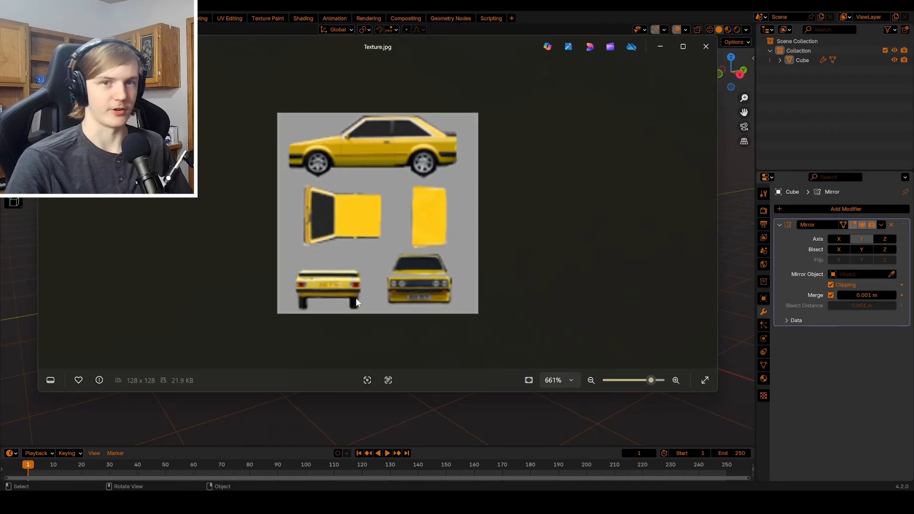
scroll(358, 300, "down", 8)
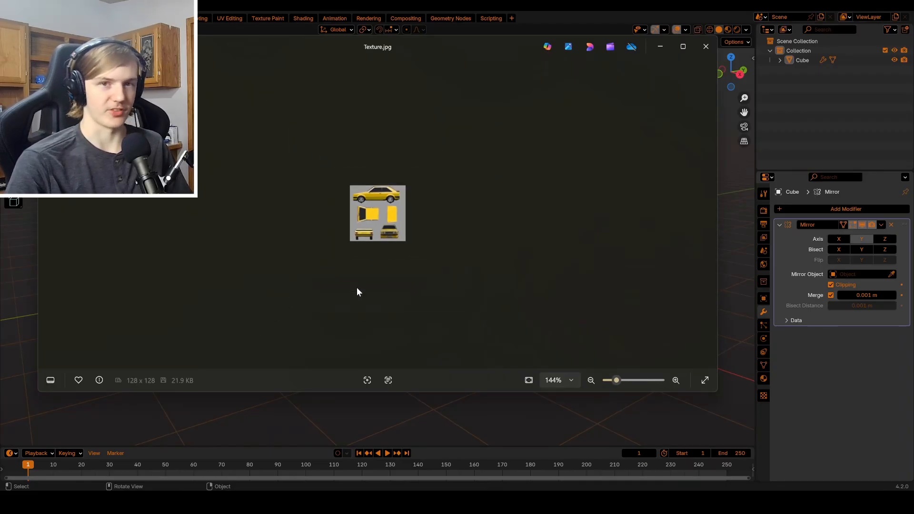
scroll(393, 257, "up", 1)
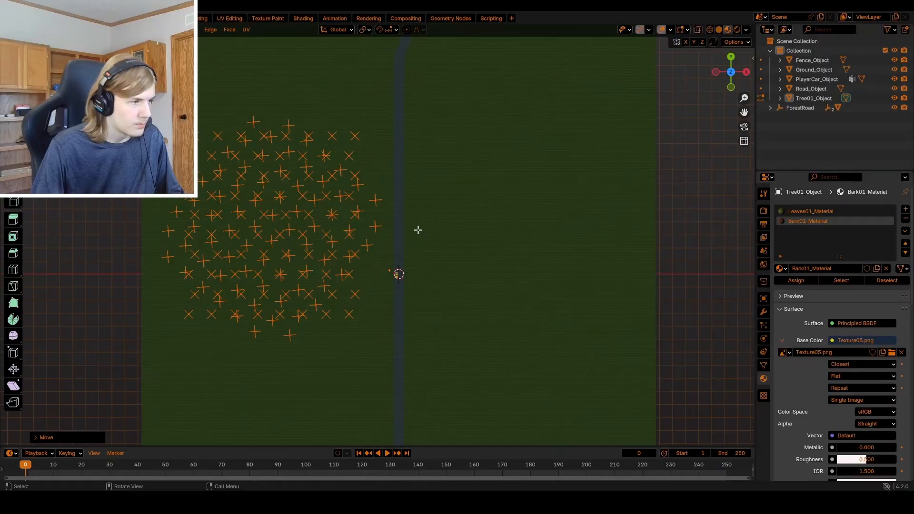
Duplicate the selected block of trees and place the copy beside it along the road in the negative Y direction
middle_click_drag(418, 230, 416, 178)
key("g")
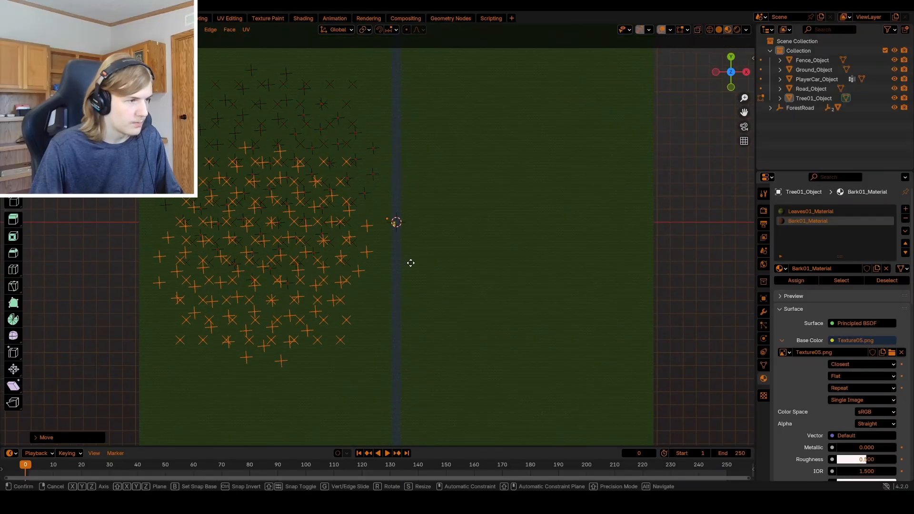
left_click(403, 385)
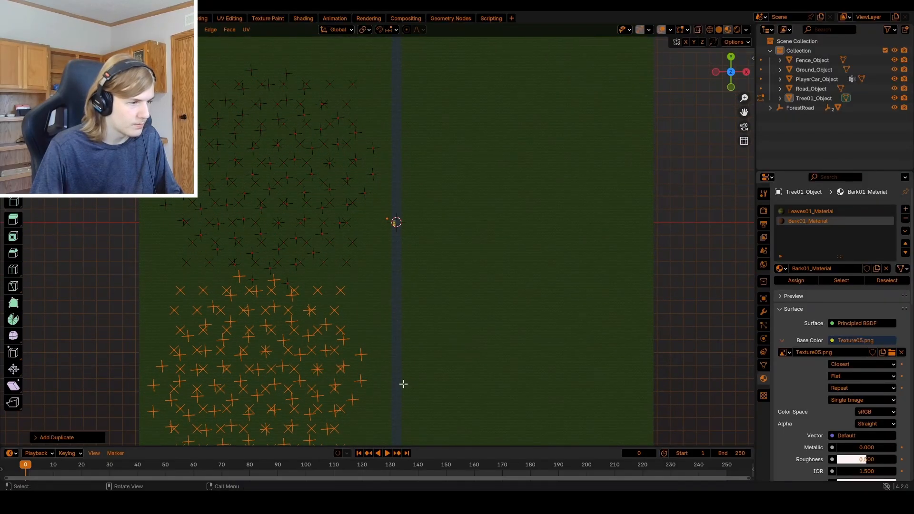
middle_click_drag(402, 384, 392, 309)
scroll(390, 285, "down", 2)
key("g")
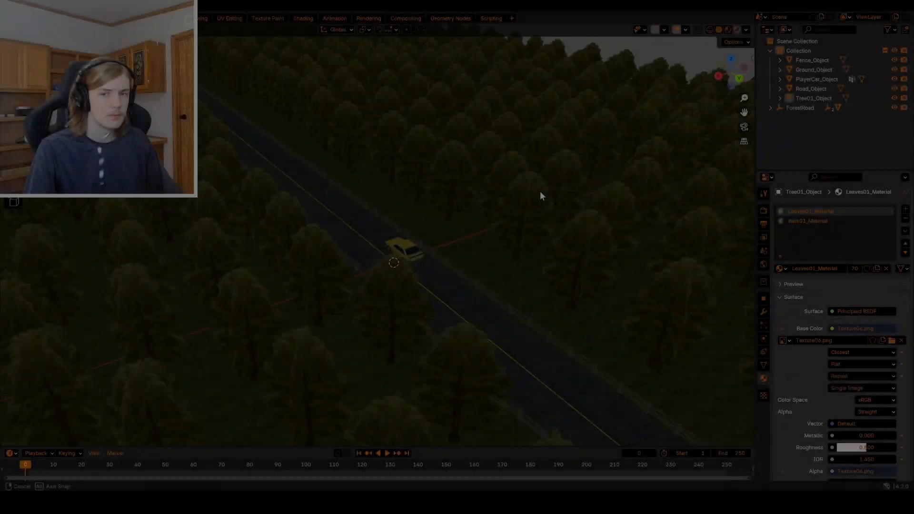
Examine the forest road scene from several angles, including the car, fences, tree line and tunnel
middle_click_drag(539, 195, 666, 181)
scroll(505, 169, "up", 2)
scroll(505, 164, "up", 1)
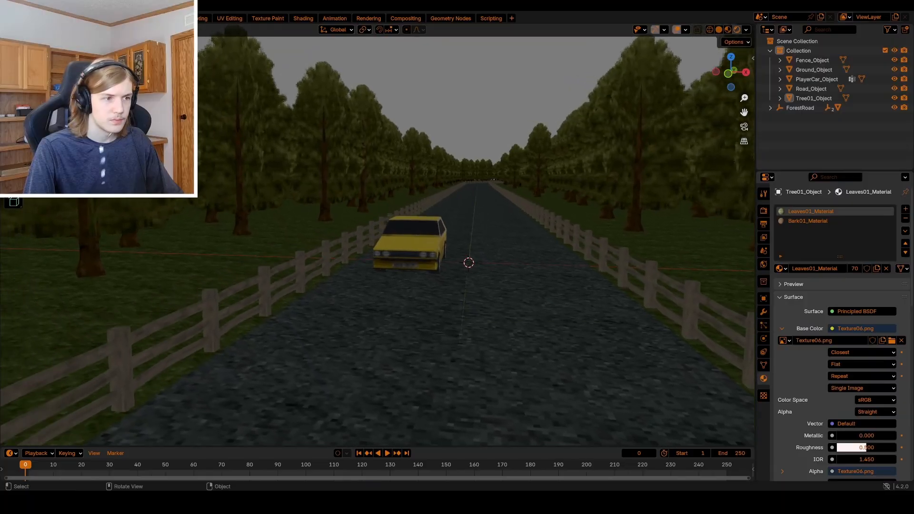
middle_click_drag(276, 205, 153, 208)
scroll(276, 211, "up", 1)
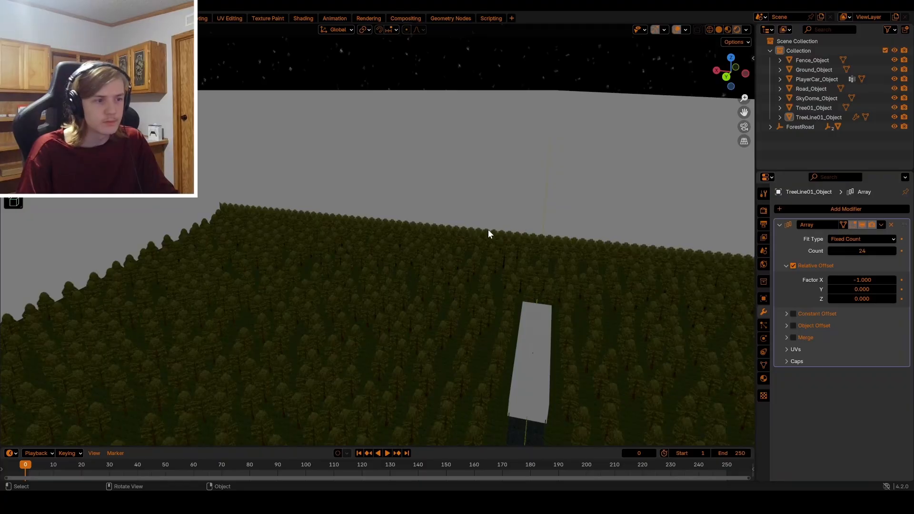
left_click(487, 229)
middle_click_drag(503, 230, 506, 232)
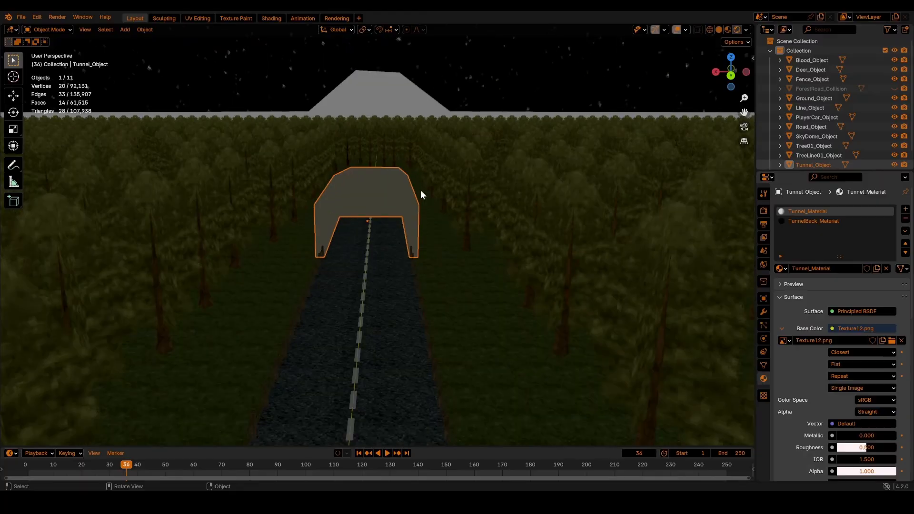
middle_click_drag(421, 190, 413, 248)
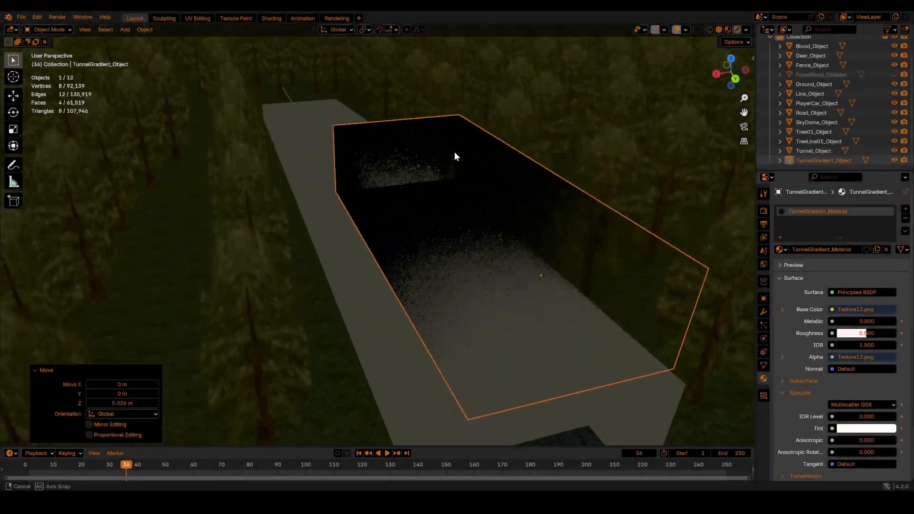
mouse_move(454, 153)
middle_mouse_down()
mouse_move(533, 184)
mouse_move(469, 159)
middle_mouse_up()
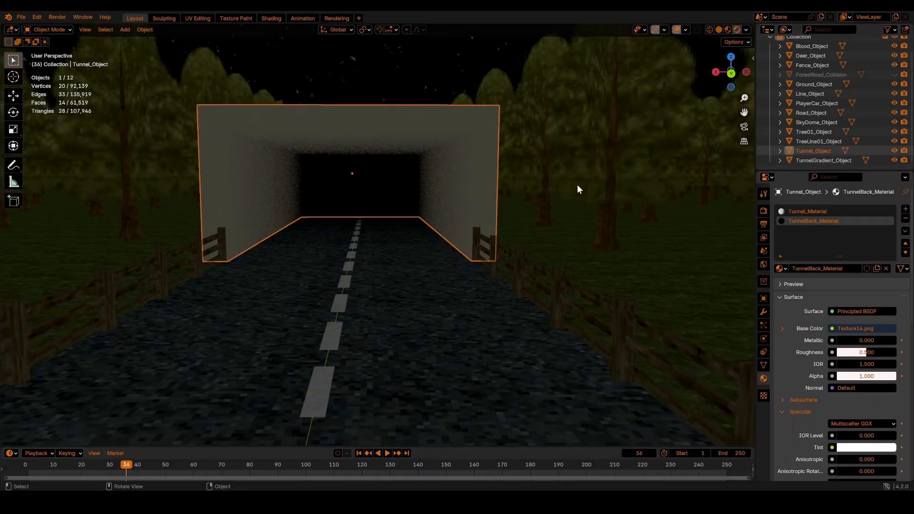
middle_click_drag(577, 190, 457, 190)
left_click(458, 194)
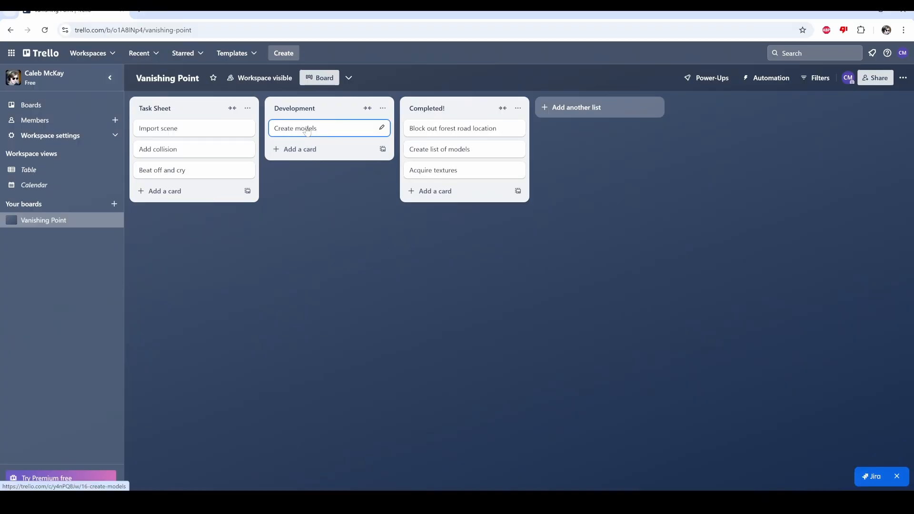
On the Vanishing Point board in Trello, move the Create models card from Development to Completed!
left_click_drag(333, 128, 465, 210)
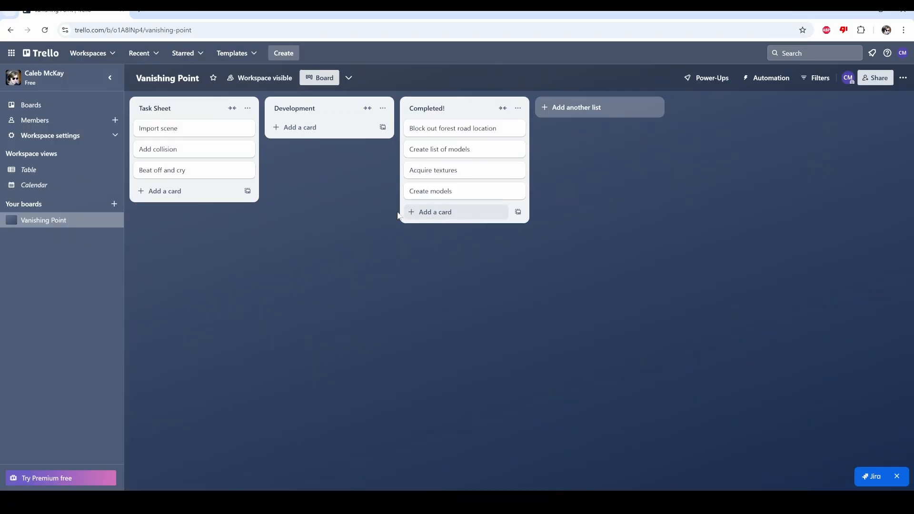